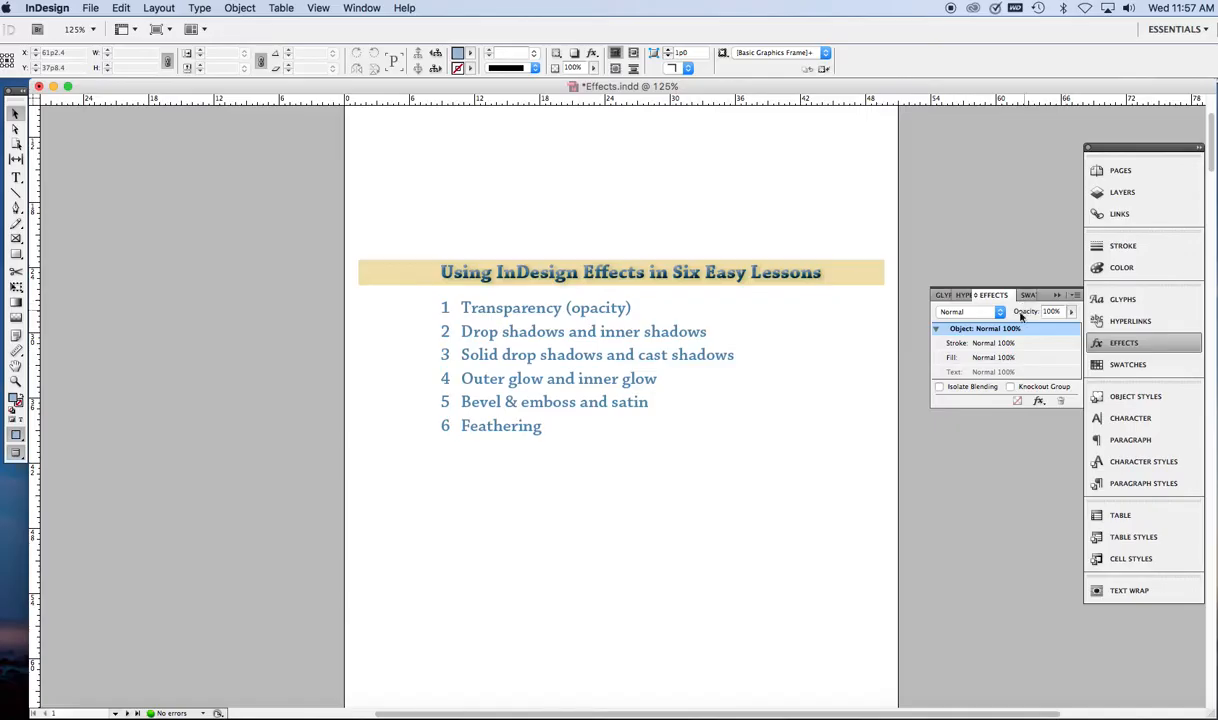
{"action": "left_click", "coordinate": [1039, 401]}
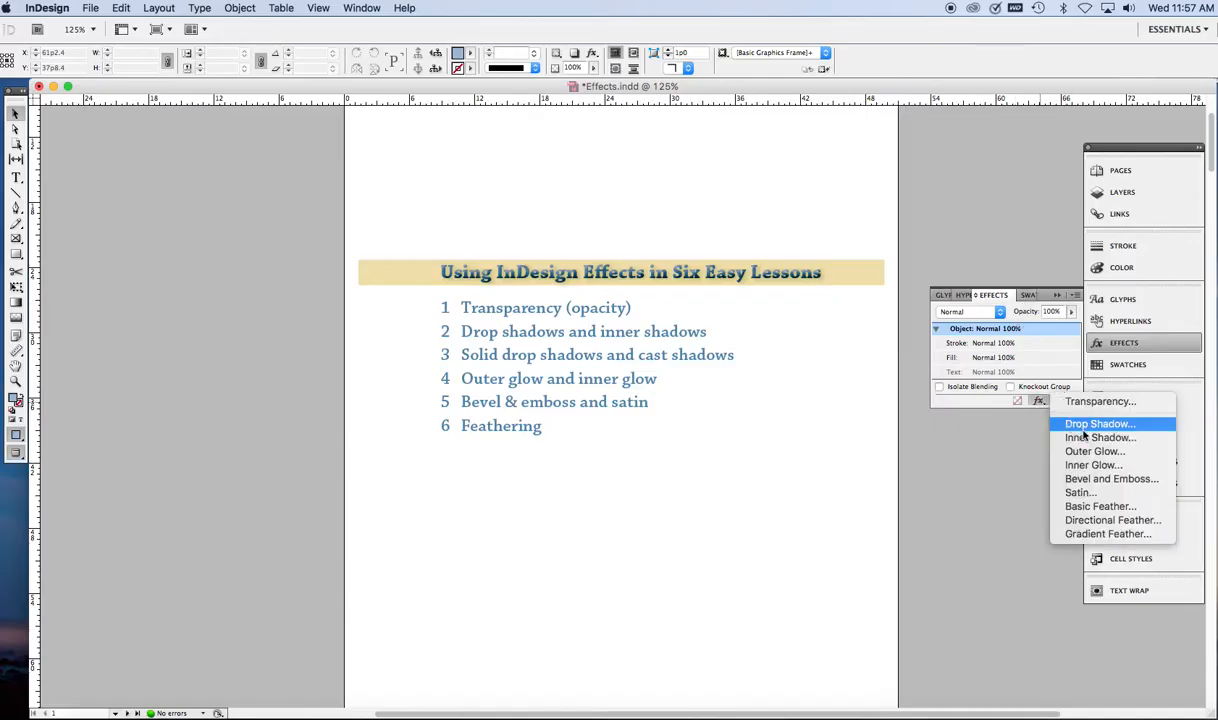
{"action": "left_click", "coordinate": [995, 446]}
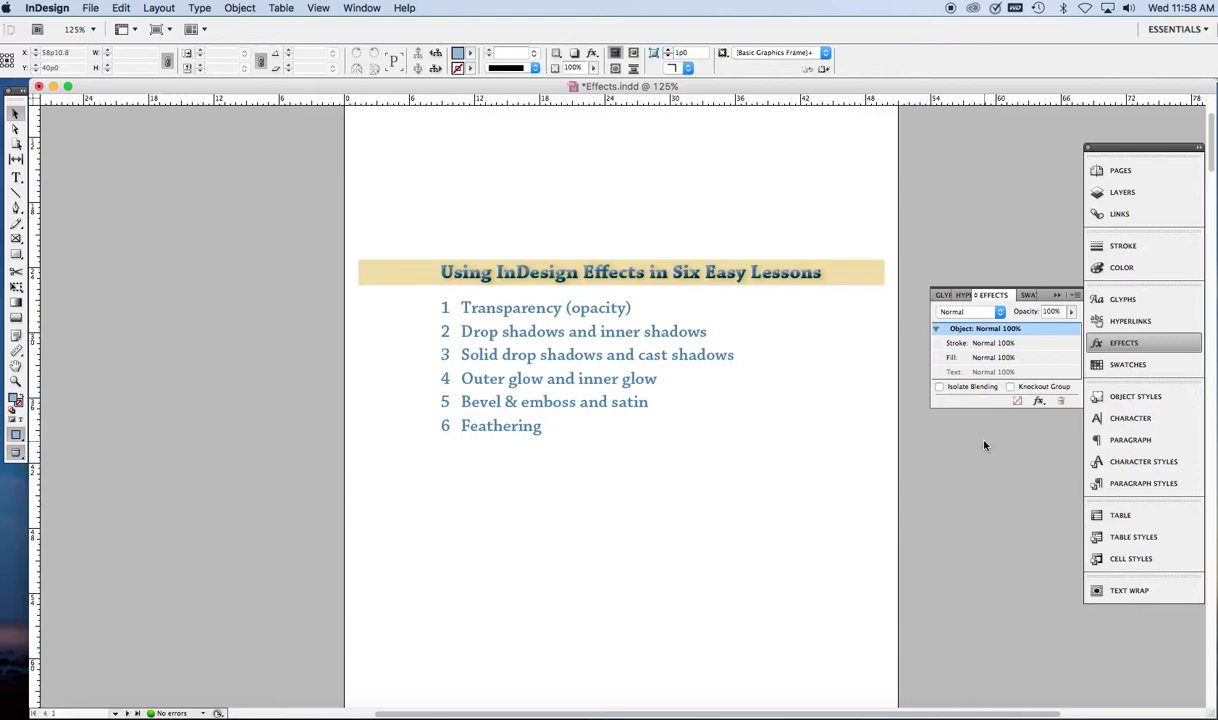
Go to page 2 and bring both sets of transparency samples into view
{"action": "key", "text": "super+j"}
{"action": "type", "text": "2"}
{"action": "key", "text": "Return"}
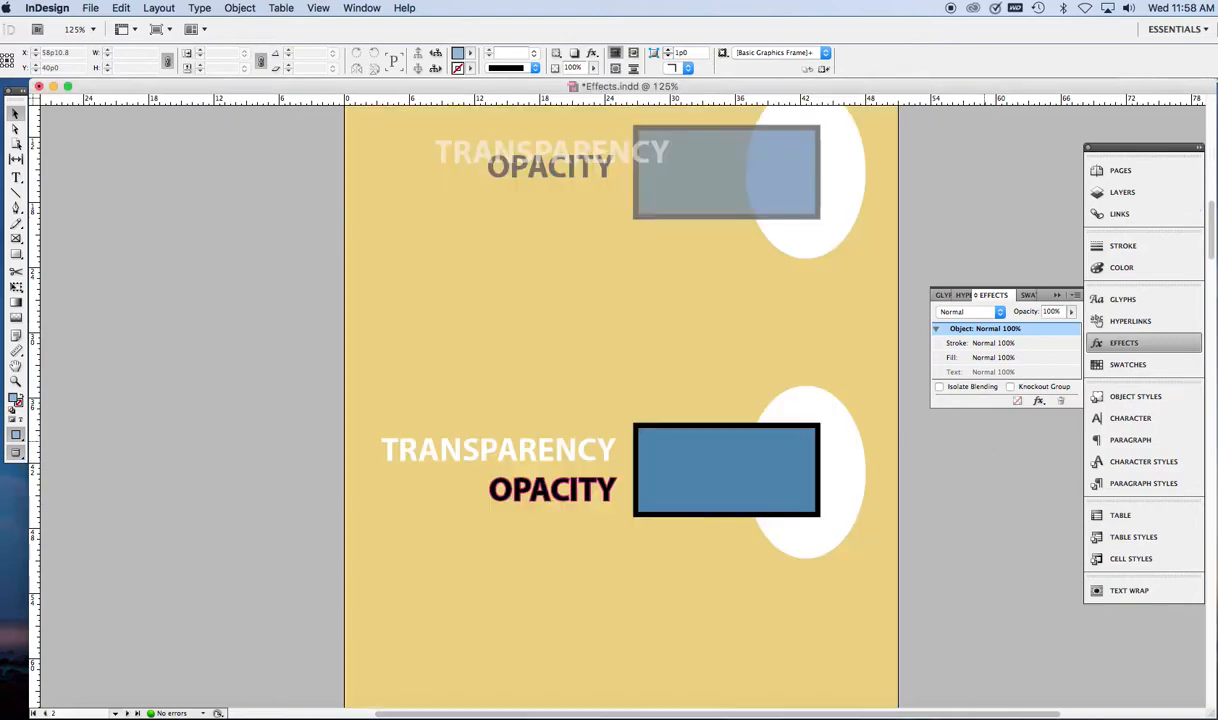
{"action": "scroll", "coordinate": [921, 477], "scroll_direction": "up", "scroll_amount": 2}
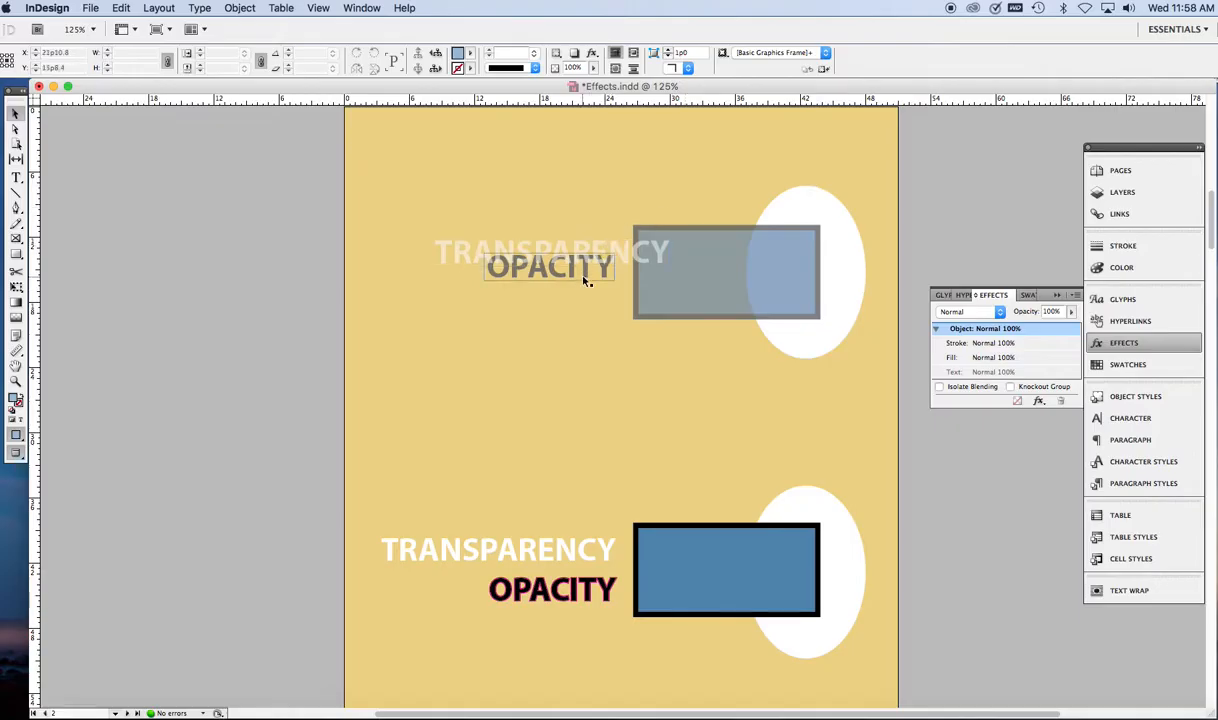
Set the object opacity of the lower blue rectangle to 60%
{"action": "left_click", "coordinate": [703, 549]}
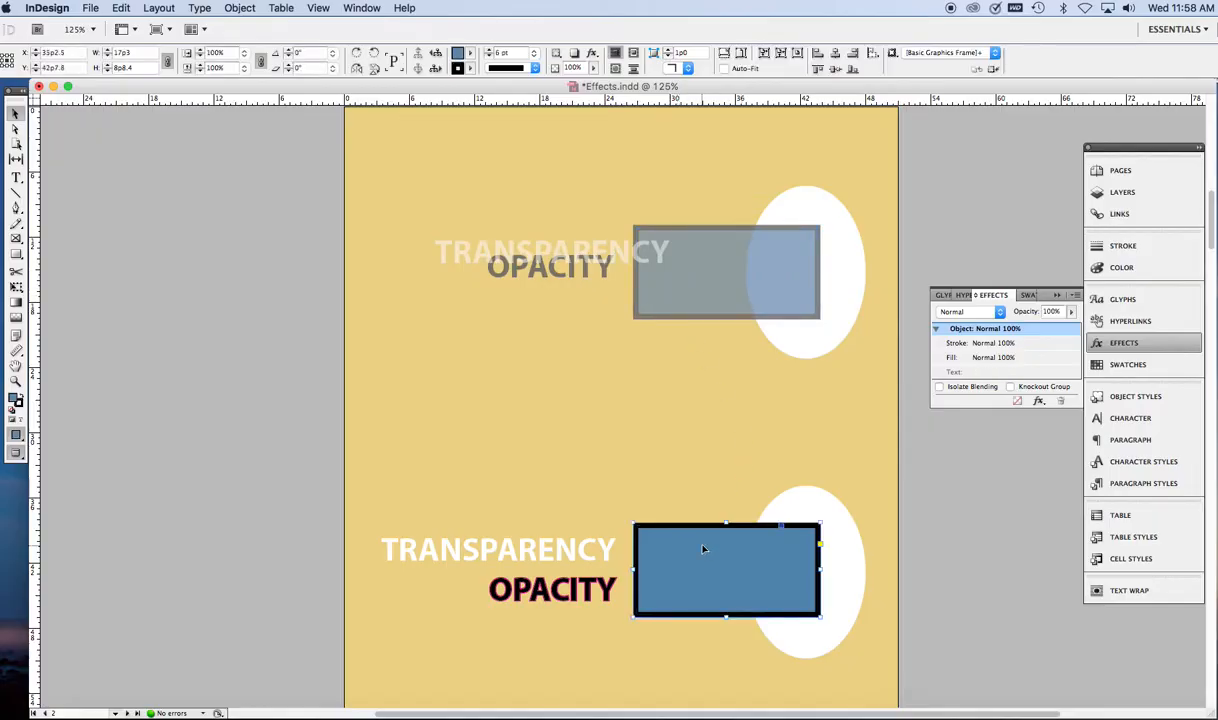
{"action": "key", "text": "super+equal"}
{"action": "key", "text": "super+equal"}
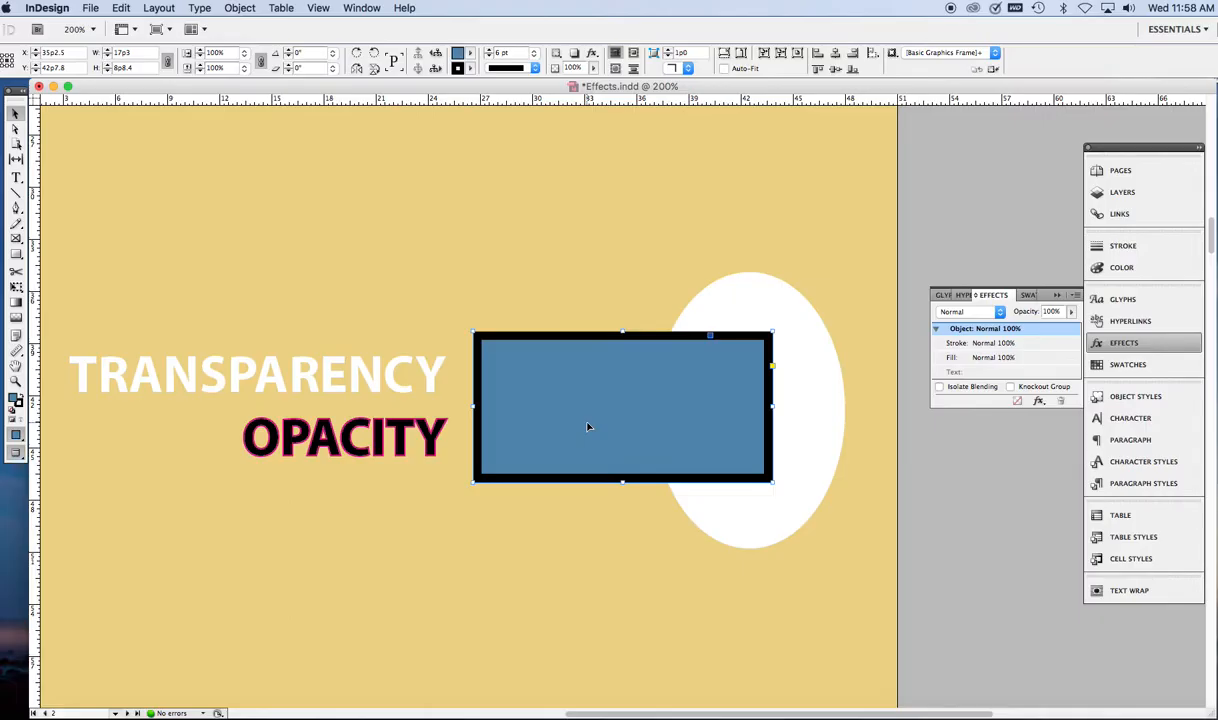
{"action": "left_click", "coordinate": [1071, 311]}
{"action": "left_click_drag", "start_coordinate": [1073, 330], "coordinate": [1043, 330]}
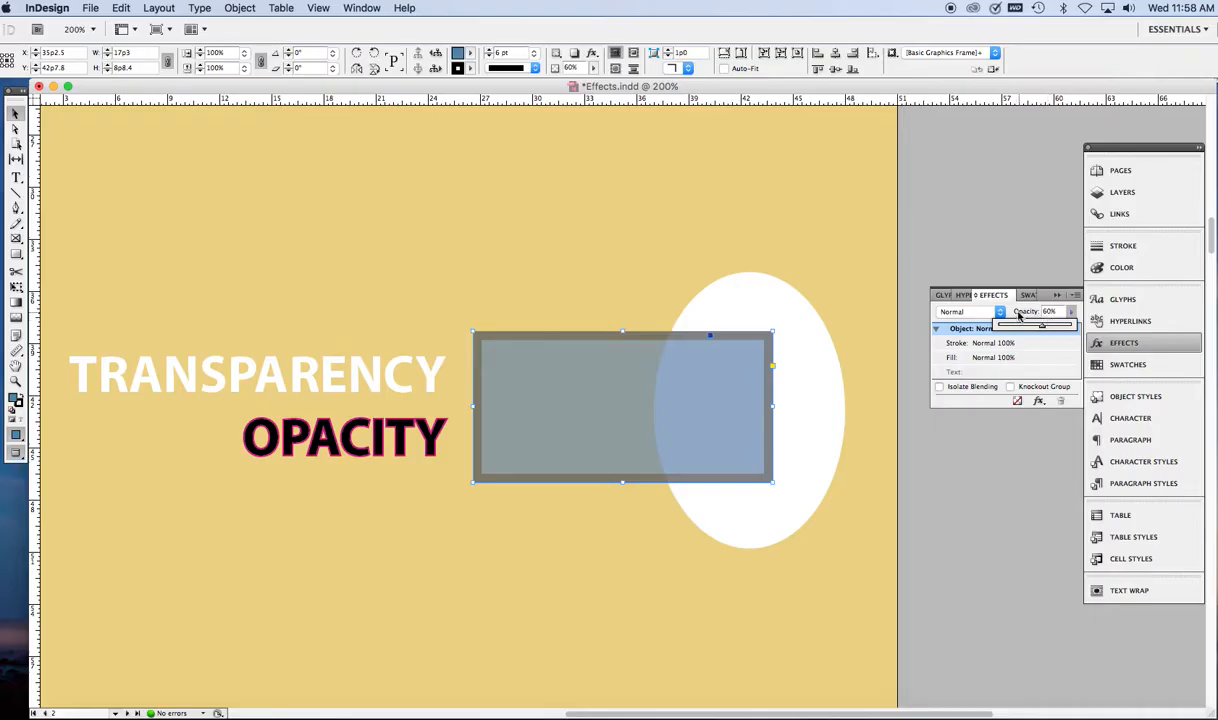
Examine the rectangle's transparency settings and the available blending modes, leaving the settings unapplied
{"action": "left_click", "coordinate": [1038, 401]}
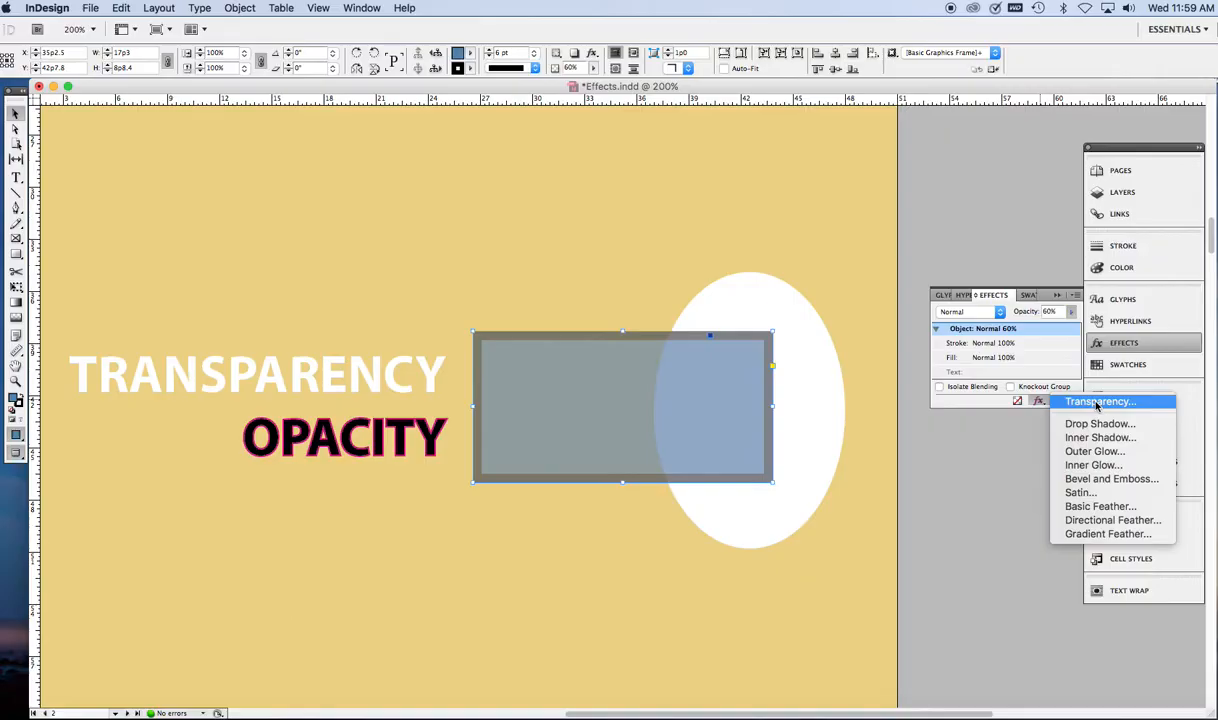
{"action": "left_click", "coordinate": [1097, 402]}
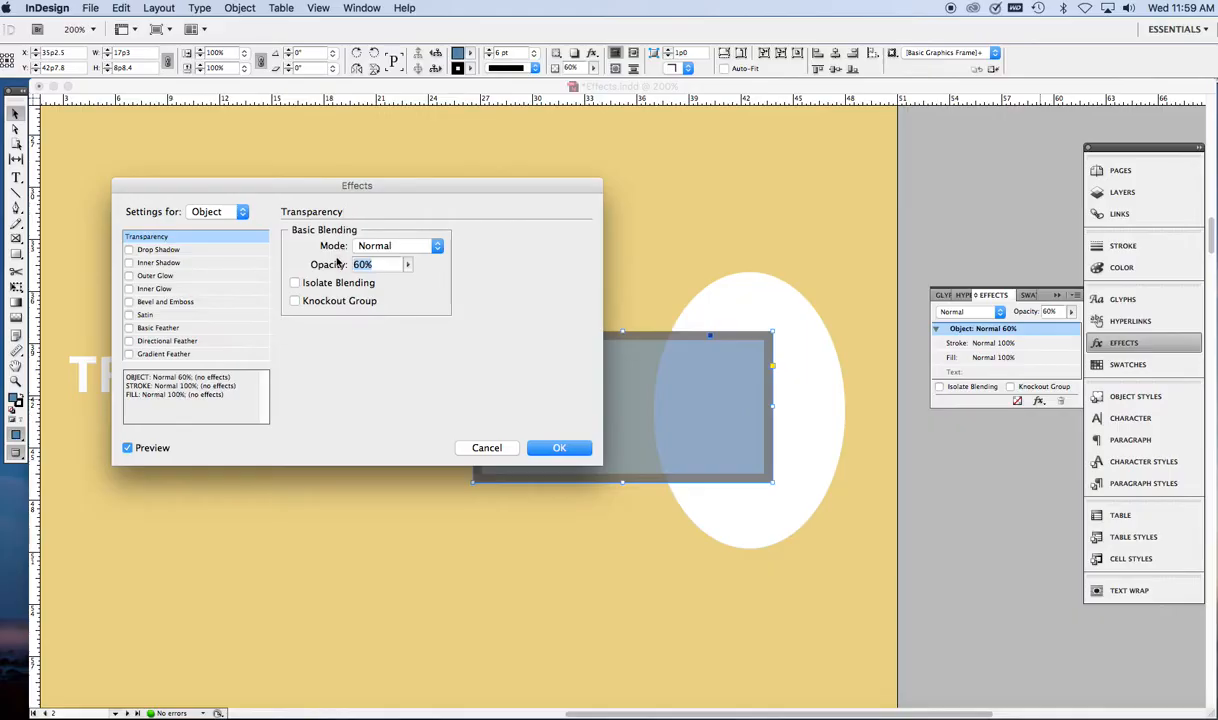
{"action": "left_click", "coordinate": [437, 247]}
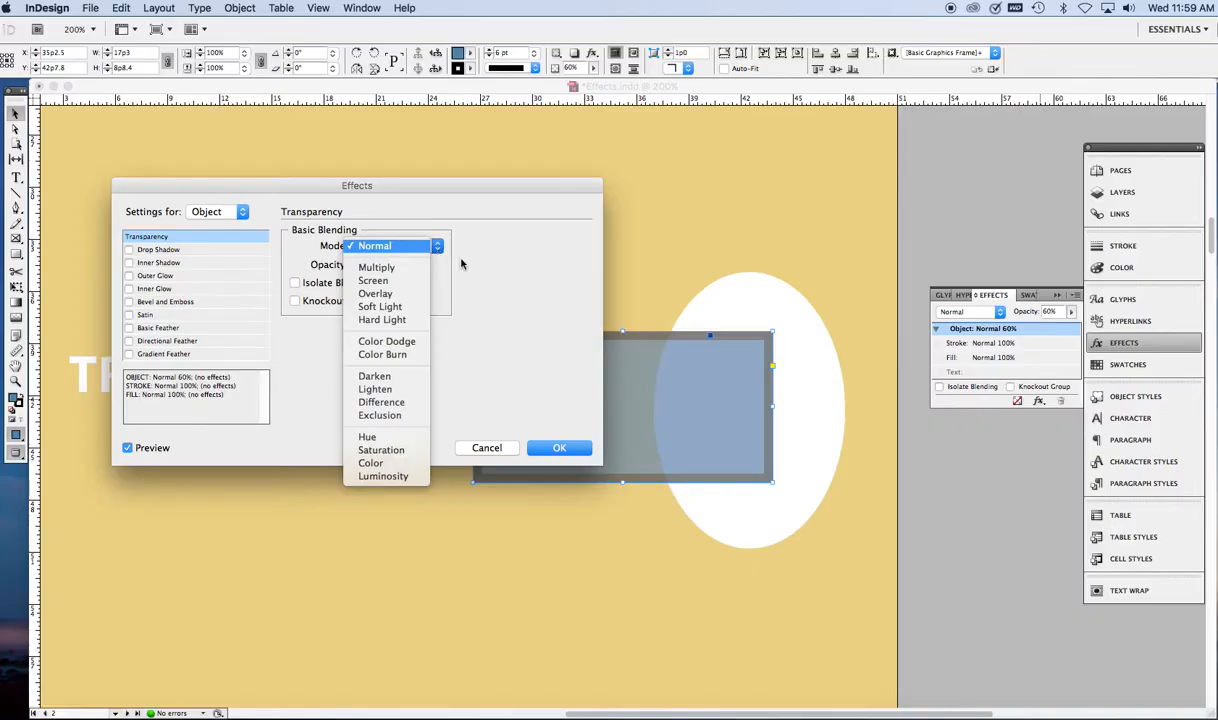
{"action": "left_click", "coordinate": [441, 250]}
{"action": "left_click", "coordinate": [492, 447]}
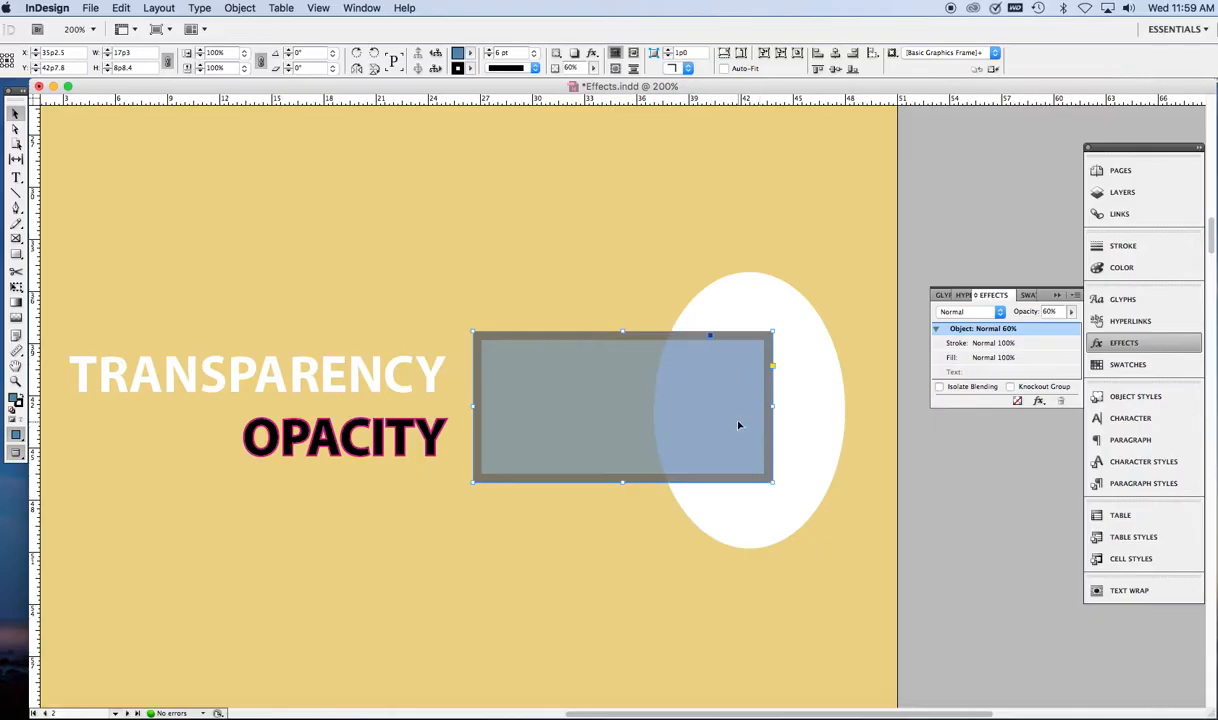
Clear all effects from the blue rectangle and set only its stroke opacity to 76%
{"action": "left_click", "coordinate": [1017, 402]}
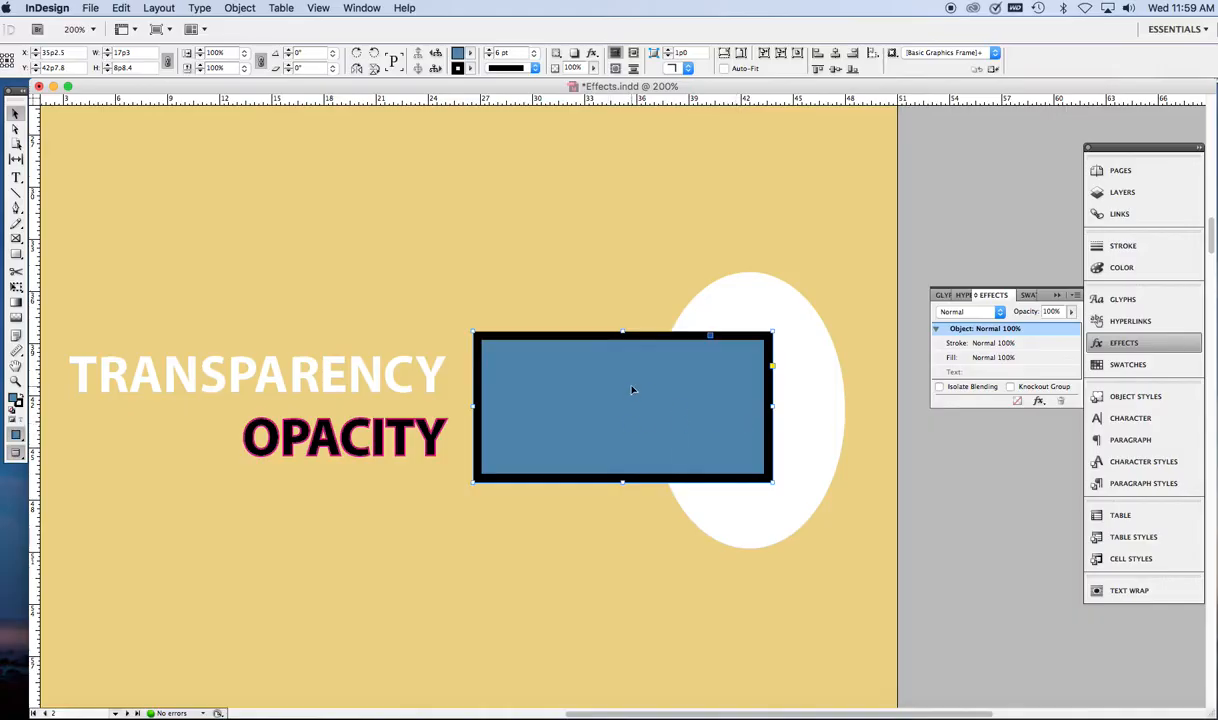
{"action": "left_click", "coordinate": [994, 344]}
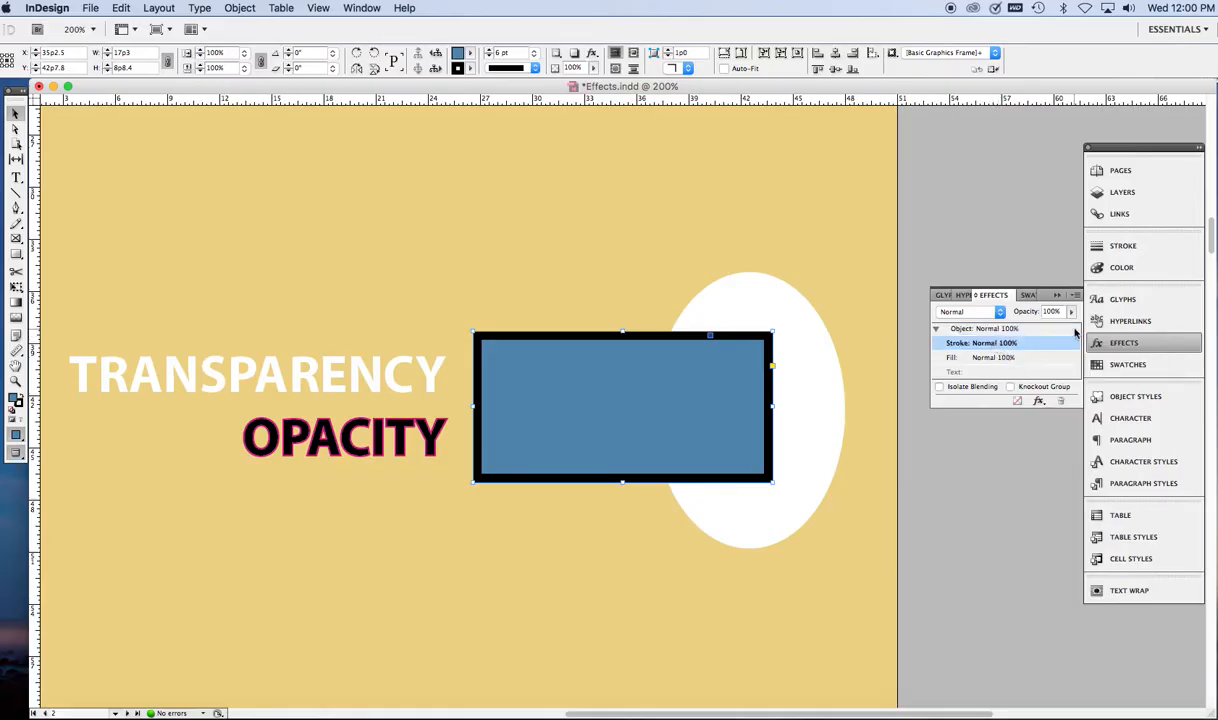
{"action": "left_click", "coordinate": [1071, 311]}
{"action": "left_click_drag", "start_coordinate": [1072, 325], "coordinate": [1054, 328]}
Set the blue rectangle's fill opacity to 28%
{"action": "left_click", "coordinate": [992, 357]}
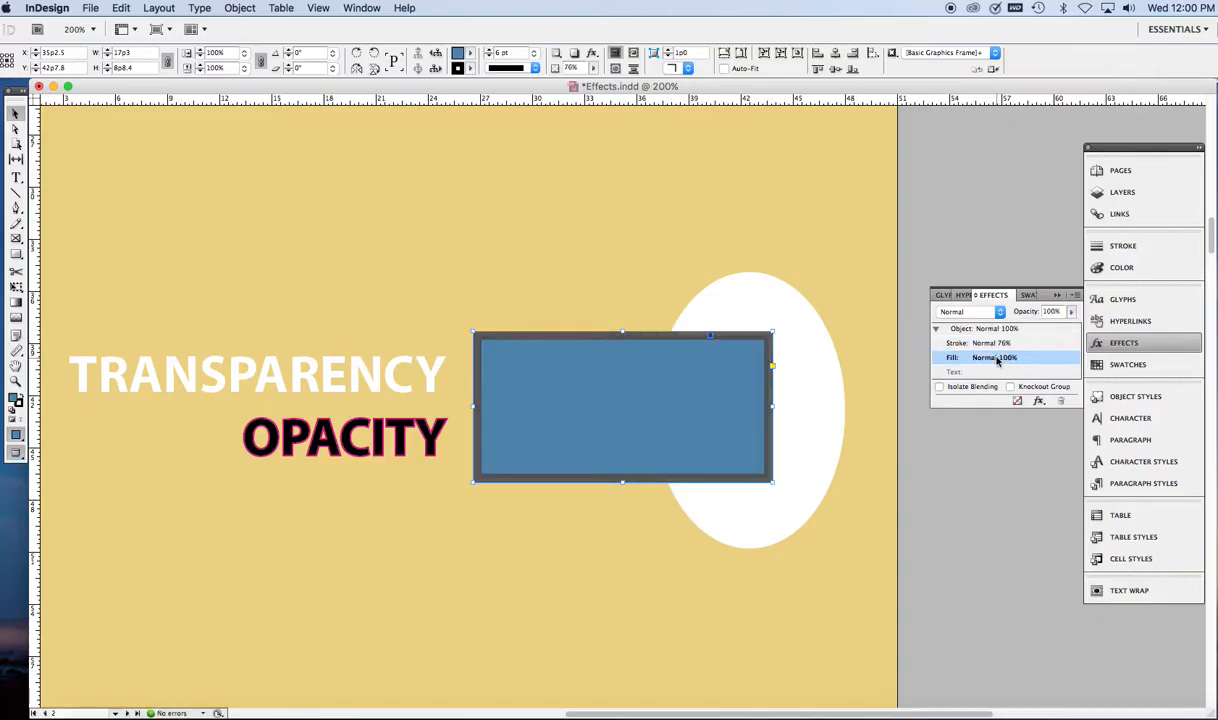
{"action": "left_click", "coordinate": [1071, 311]}
{"action": "left_click_drag", "start_coordinate": [1071, 325], "coordinate": [1020, 333]}
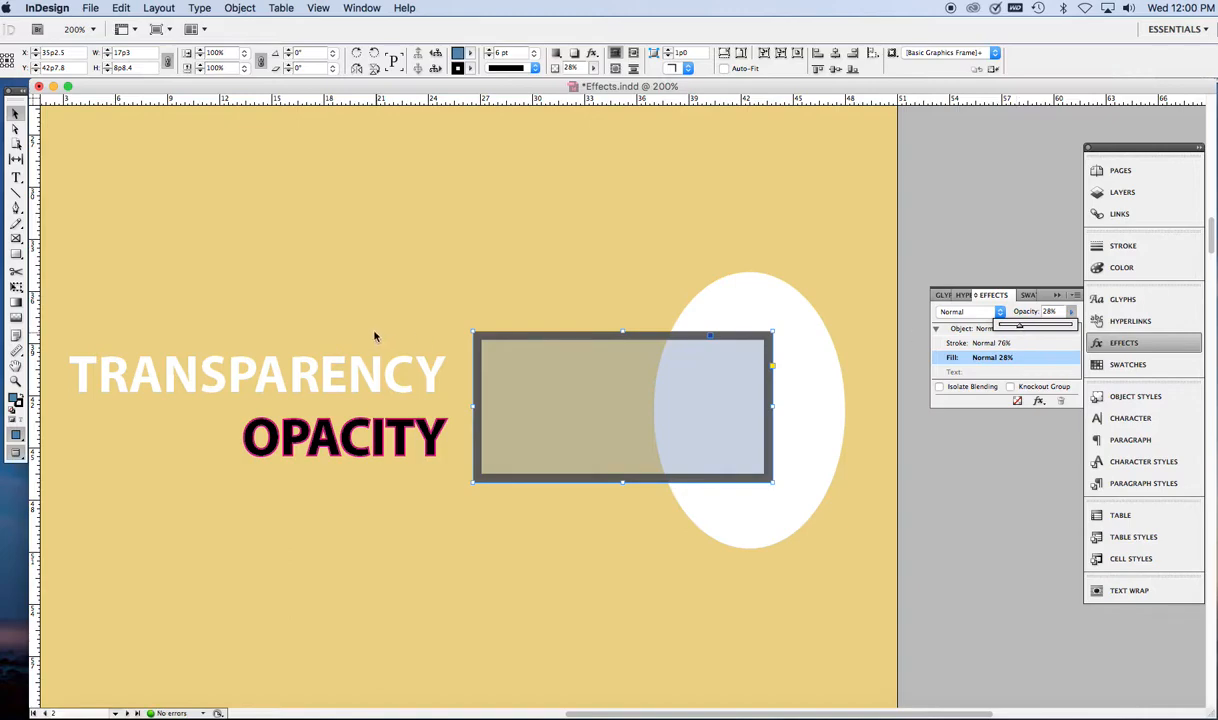
Lower the opacity of the text in the white TRANSPARENCY frame next to the rectangle
{"action": "left_click", "coordinate": [313, 372]}
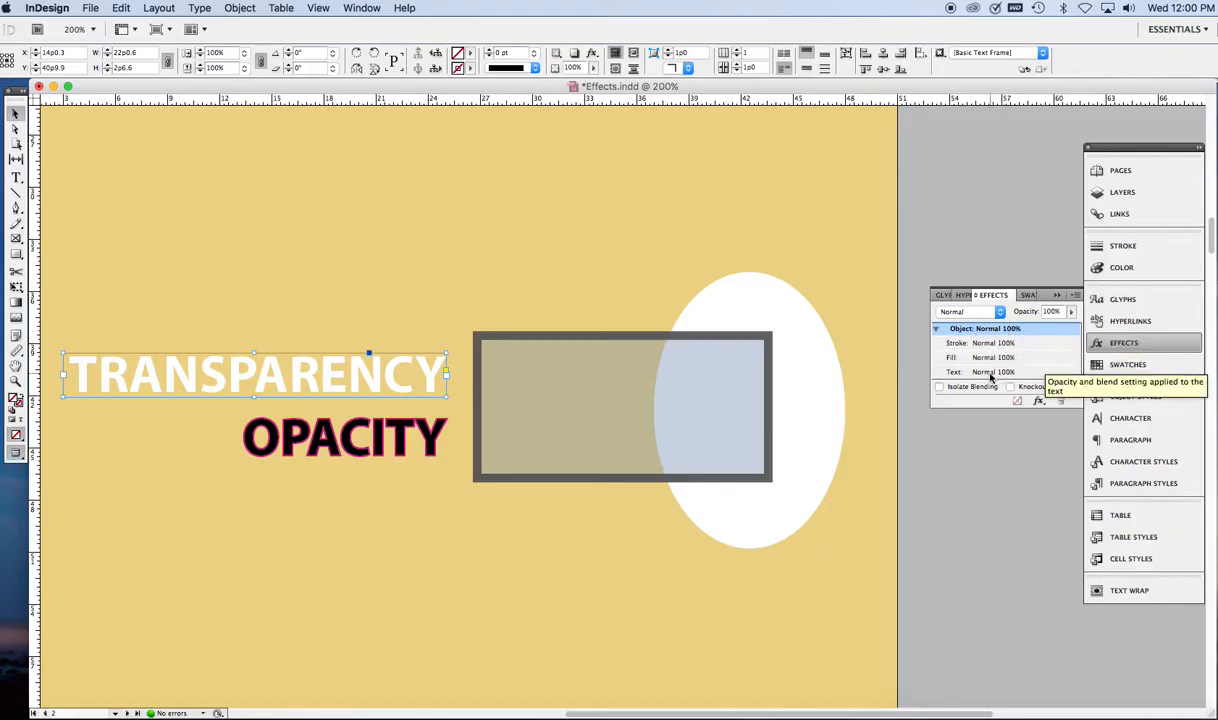
{"action": "left_click", "coordinate": [1071, 312]}
{"action": "mouse_move", "coordinate": [1071, 330]}
{"action": "left_mouse_down"}
{"action": "mouse_move", "coordinate": [1033, 330]}
{"action": "mouse_move", "coordinate": [1076, 327]}
{"action": "left_mouse_up"}
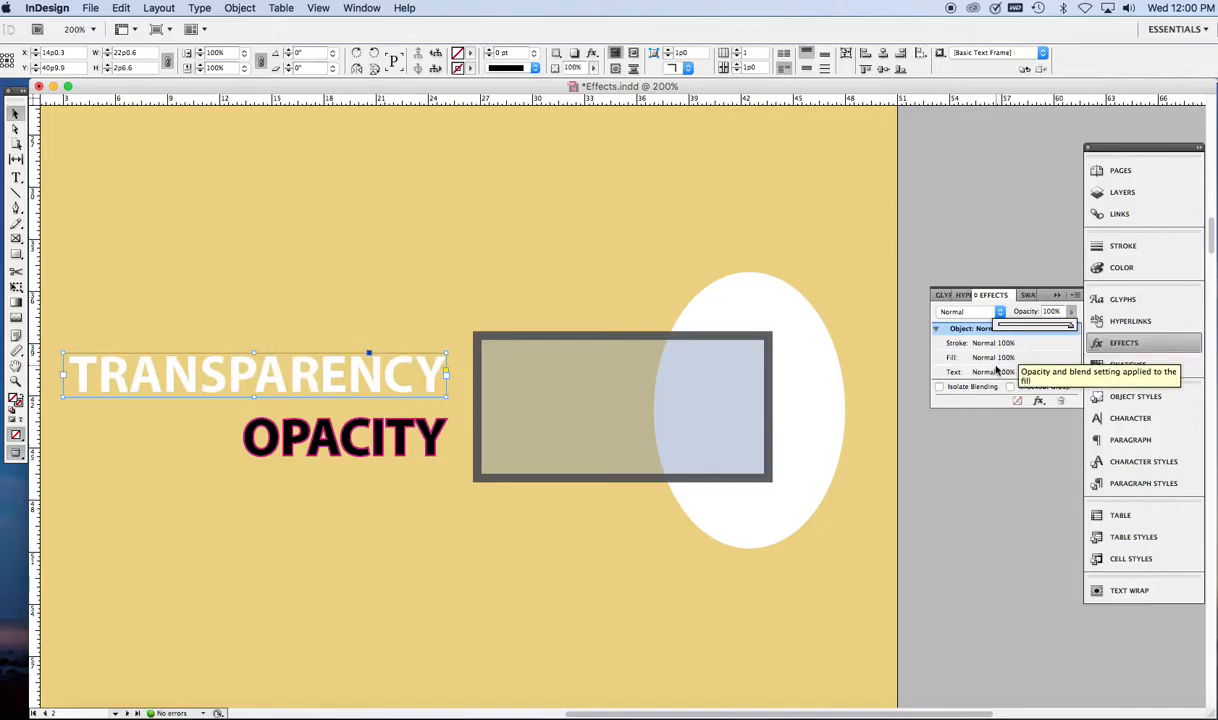
{"action": "left_click", "coordinate": [997, 372]}
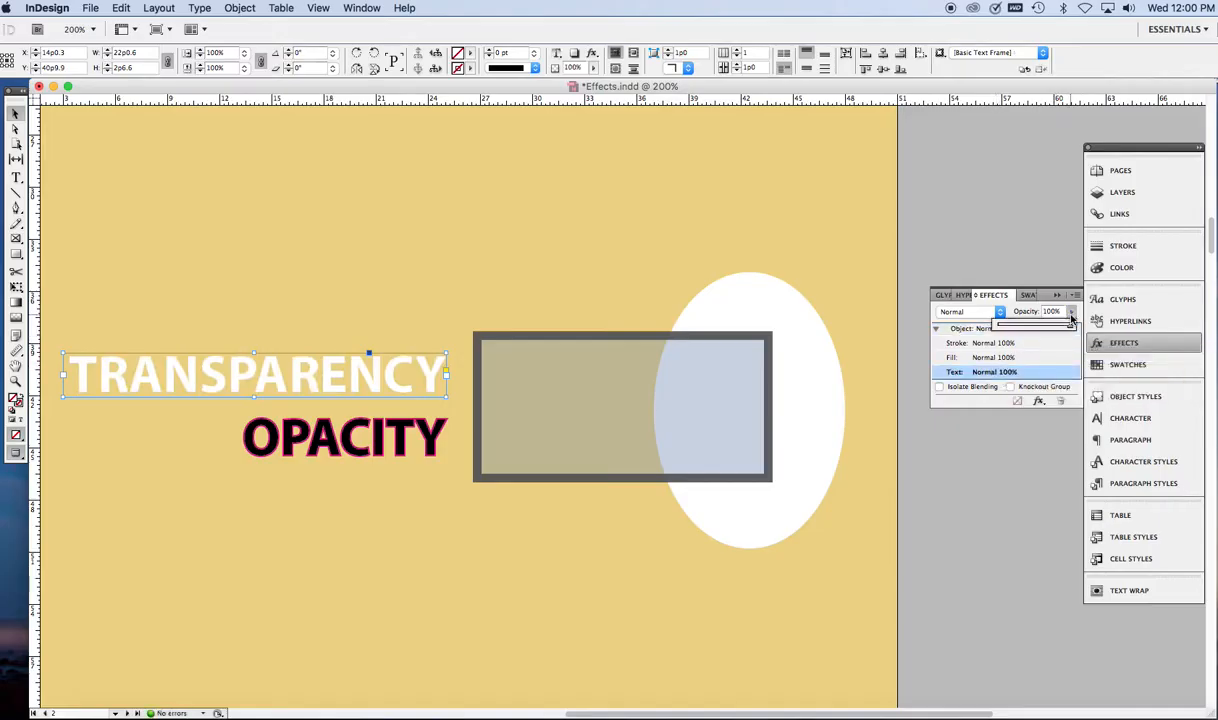
{"action": "left_click_drag", "start_coordinate": [1069, 330], "coordinate": [1035, 333]}
Try separate opacity changes on the OPACITY frame's object, fill and text levels, returning them to 100%
{"action": "left_click", "coordinate": [386, 445]}
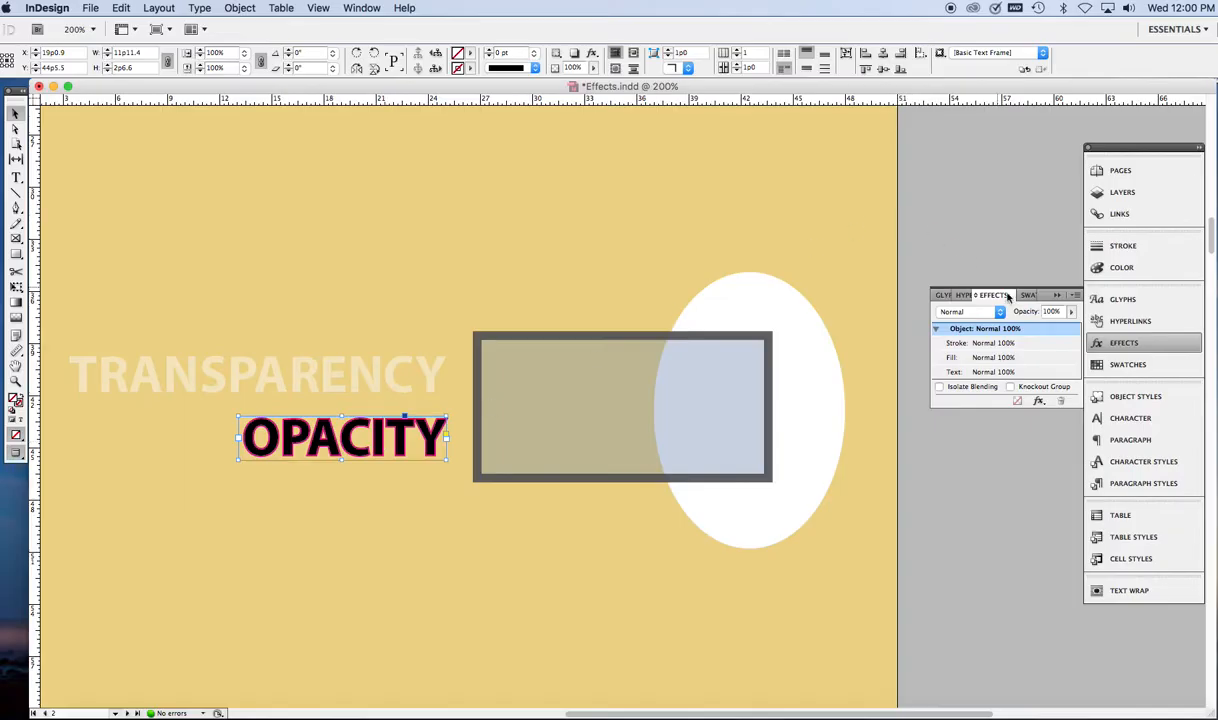
{"action": "left_click", "coordinate": [1070, 312]}
{"action": "mouse_move", "coordinate": [1070, 325]}
{"action": "left_mouse_down"}
{"action": "mouse_move", "coordinate": [1032, 330]}
{"action": "mouse_move", "coordinate": [1087, 328]}
{"action": "mouse_move", "coordinate": [987, 318]}
{"action": "mouse_move", "coordinate": [1073, 326]}
{"action": "left_mouse_up"}
{"action": "left_click", "coordinate": [1008, 344]}
{"action": "left_click", "coordinate": [1007, 359]}
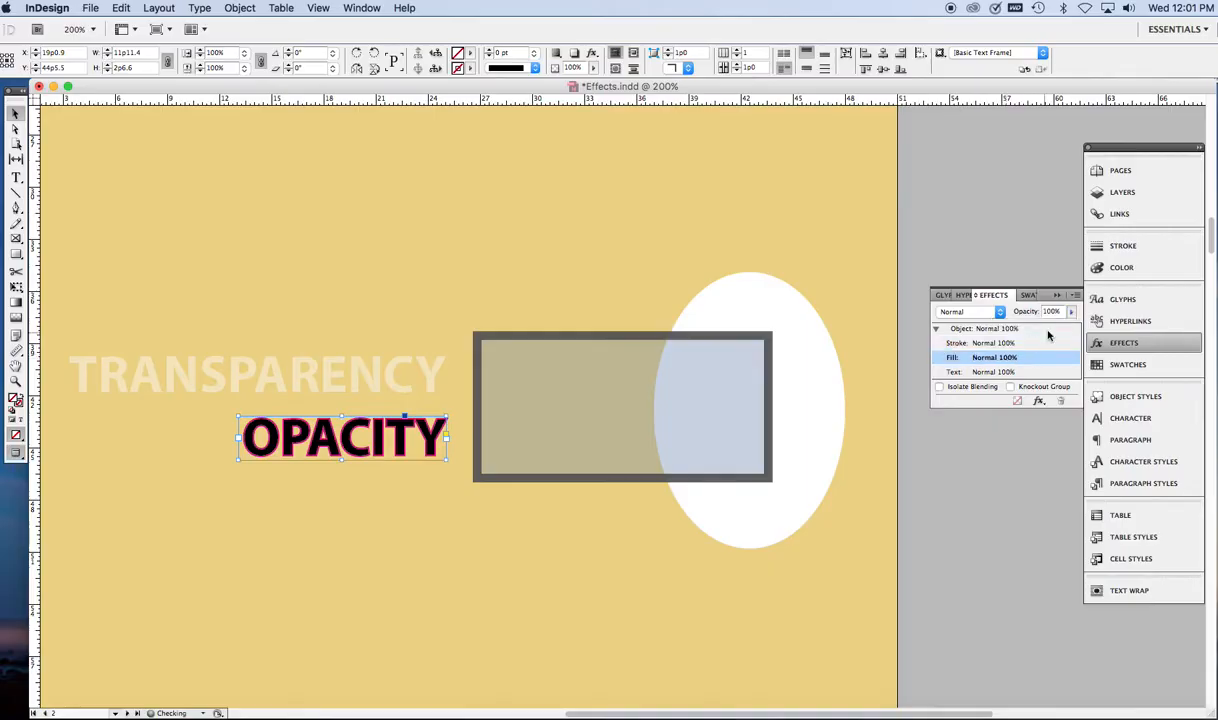
{"action": "mouse_move", "coordinate": [1068, 330]}
{"action": "left_mouse_down"}
{"action": "mouse_move", "coordinate": [1020, 332]}
{"action": "mouse_move", "coordinate": [1087, 329]}
{"action": "left_mouse_up"}
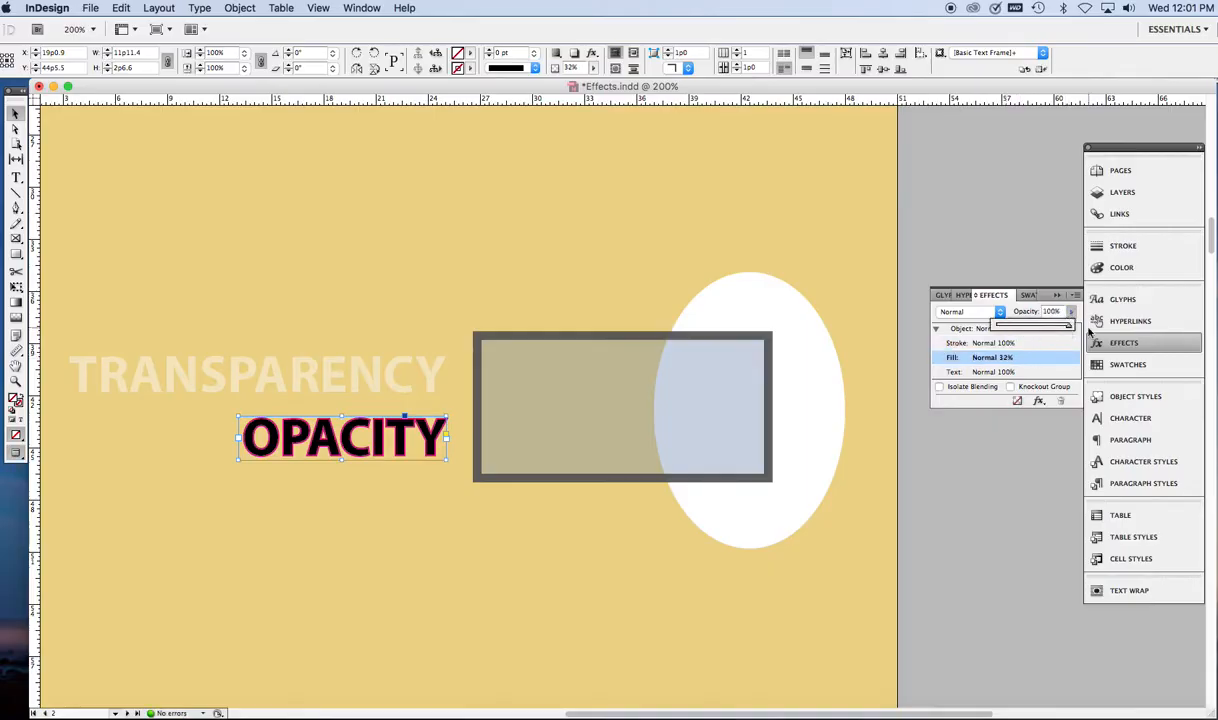
{"action": "left_click", "coordinate": [1003, 372]}
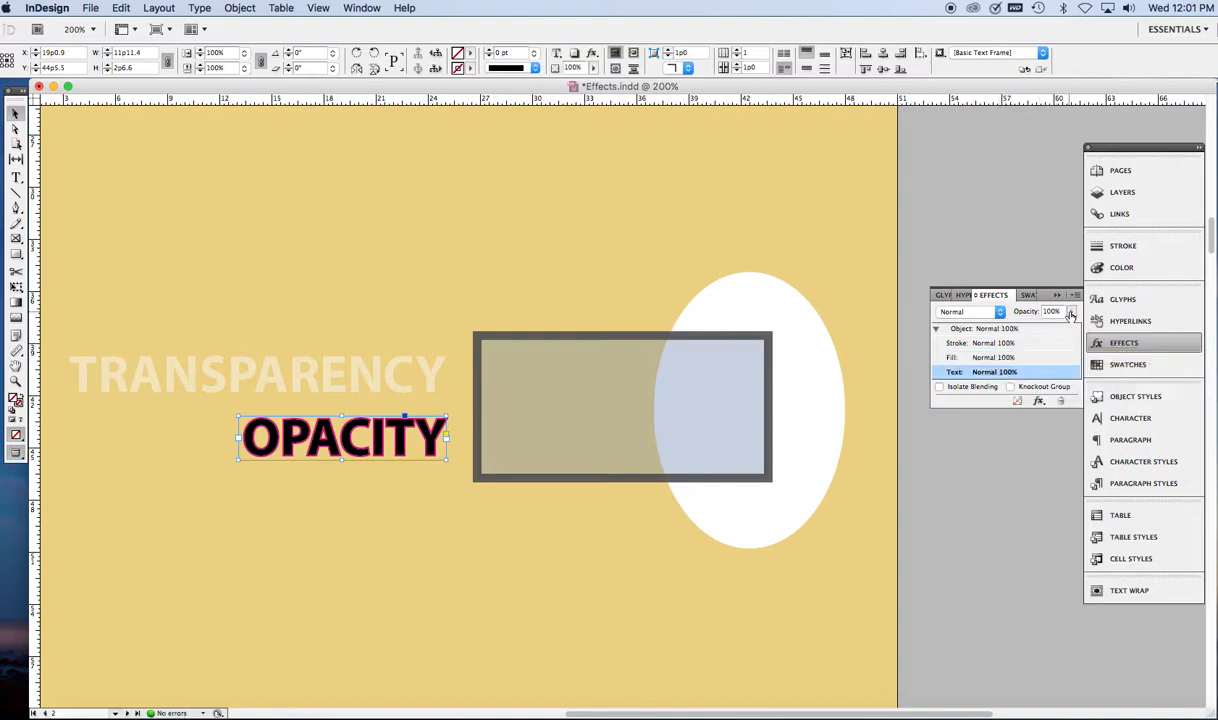
{"action": "mouse_move", "coordinate": [1071, 311]}
{"action": "left_mouse_down"}
{"action": "mouse_move", "coordinate": [1042, 331]}
{"action": "mouse_move", "coordinate": [1075, 331]}
{"action": "left_mouse_up"}
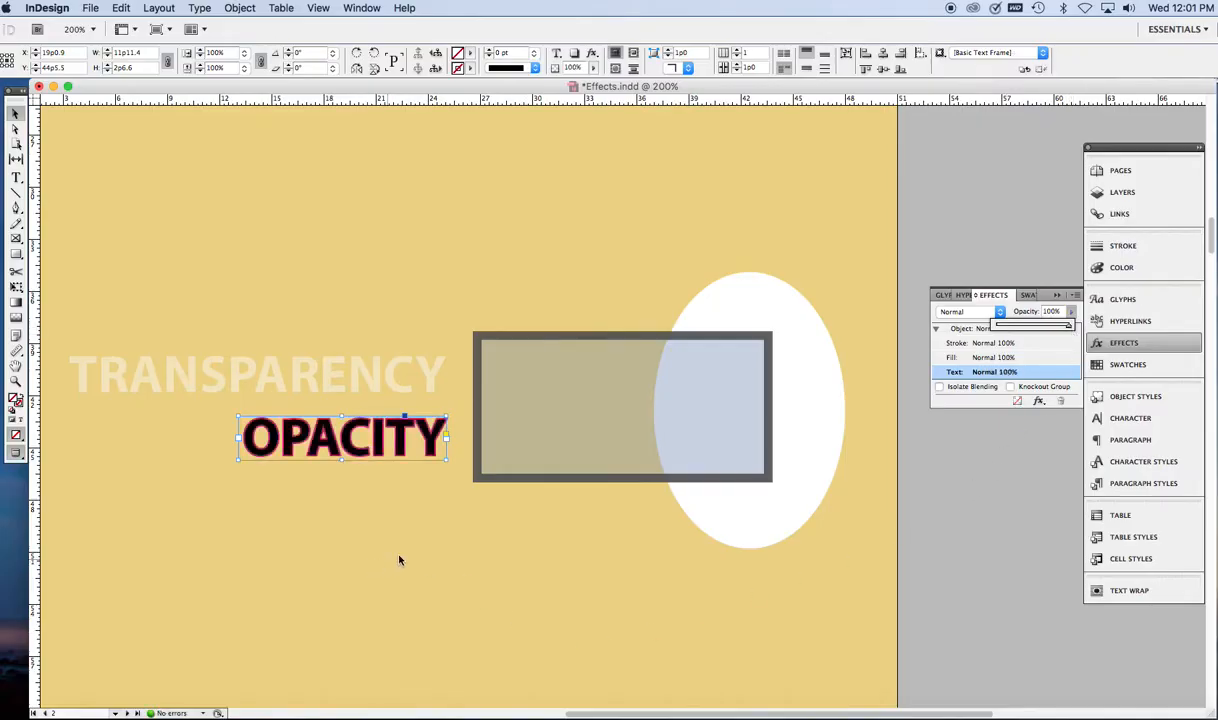
Convert the OPACITY text to outlines and set the fill opacity of the outlined letters to 0%
{"action": "left_click", "coordinate": [196, 12]}
{"action": "left_click", "coordinate": [222, 177]}
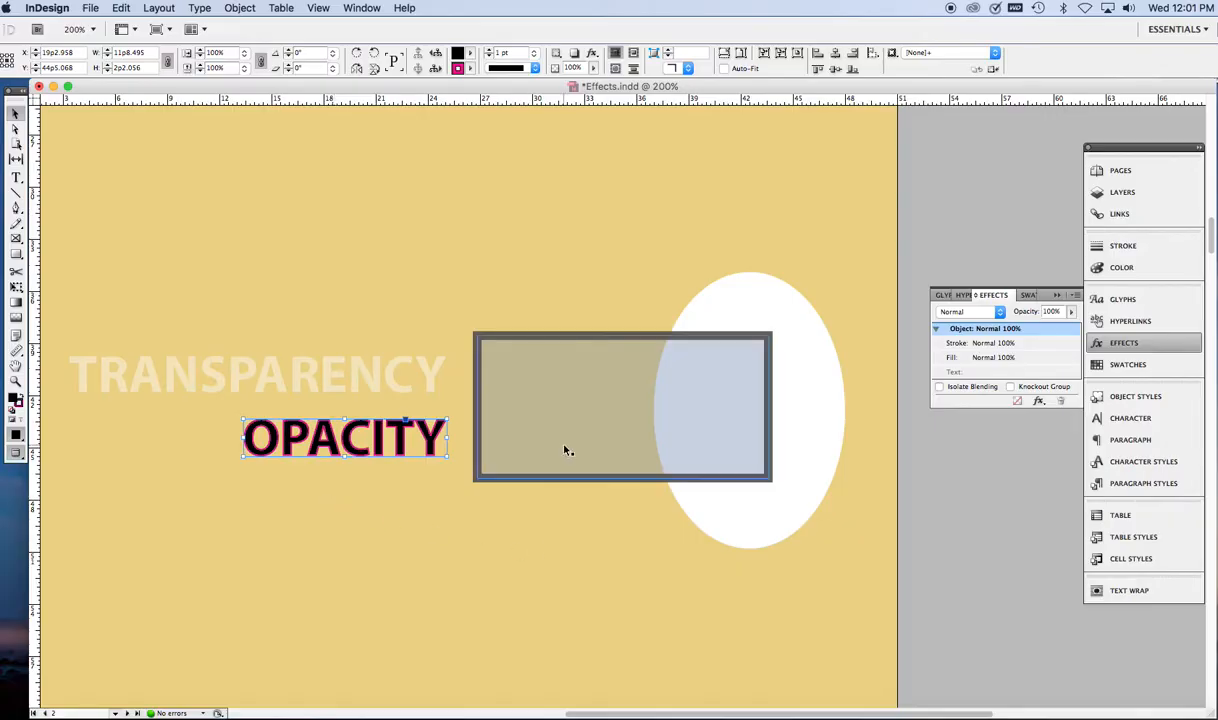
{"action": "left_click", "coordinate": [995, 345]}
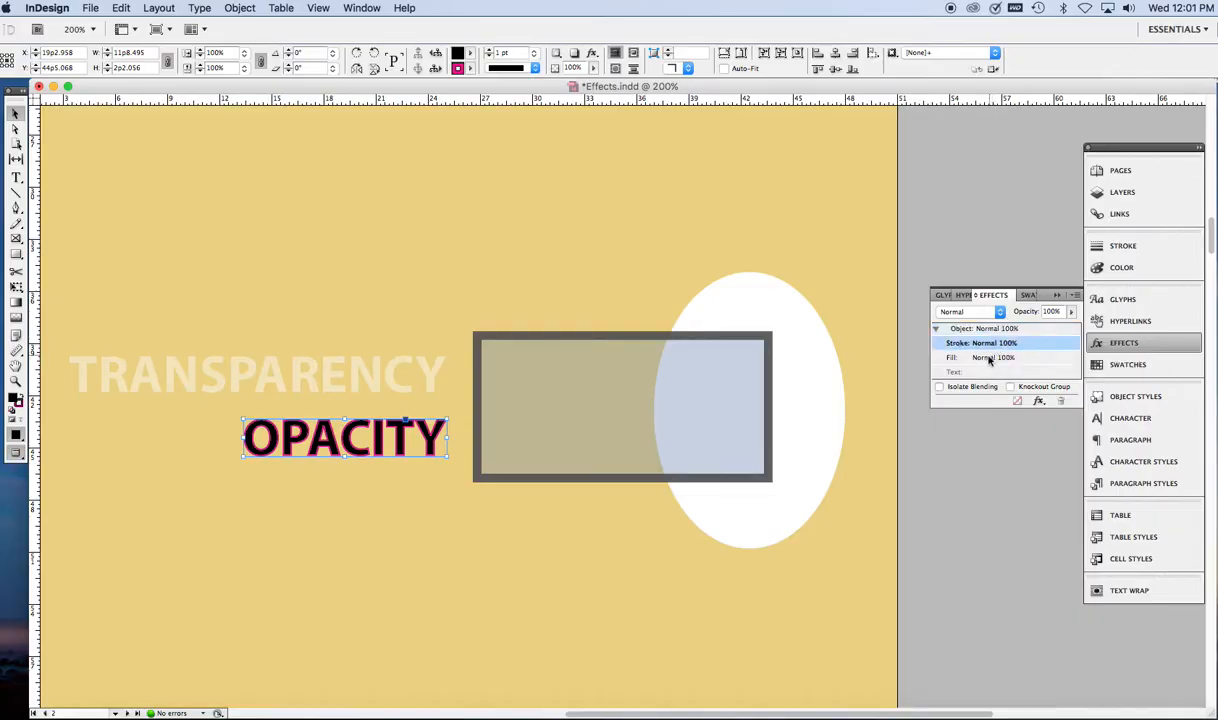
{"action": "left_click", "coordinate": [988, 357]}
{"action": "left_click", "coordinate": [1071, 312]}
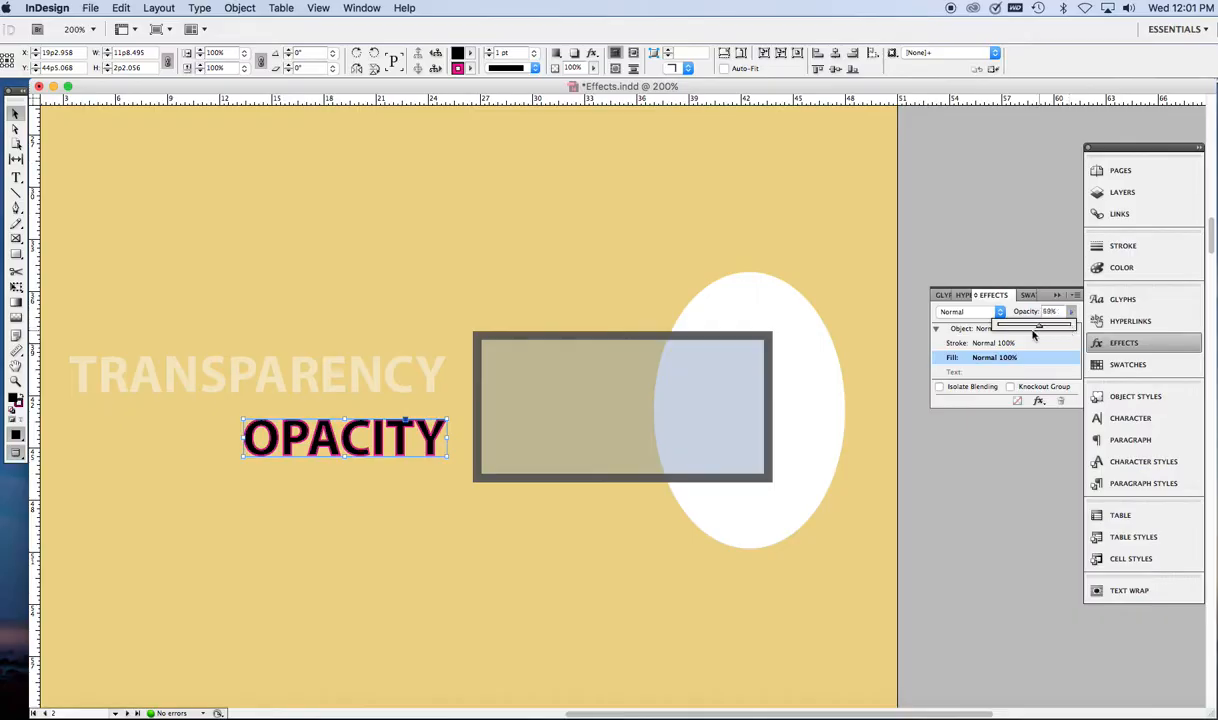
{"action": "left_click_drag", "start_coordinate": [1069, 329], "coordinate": [990, 335]}
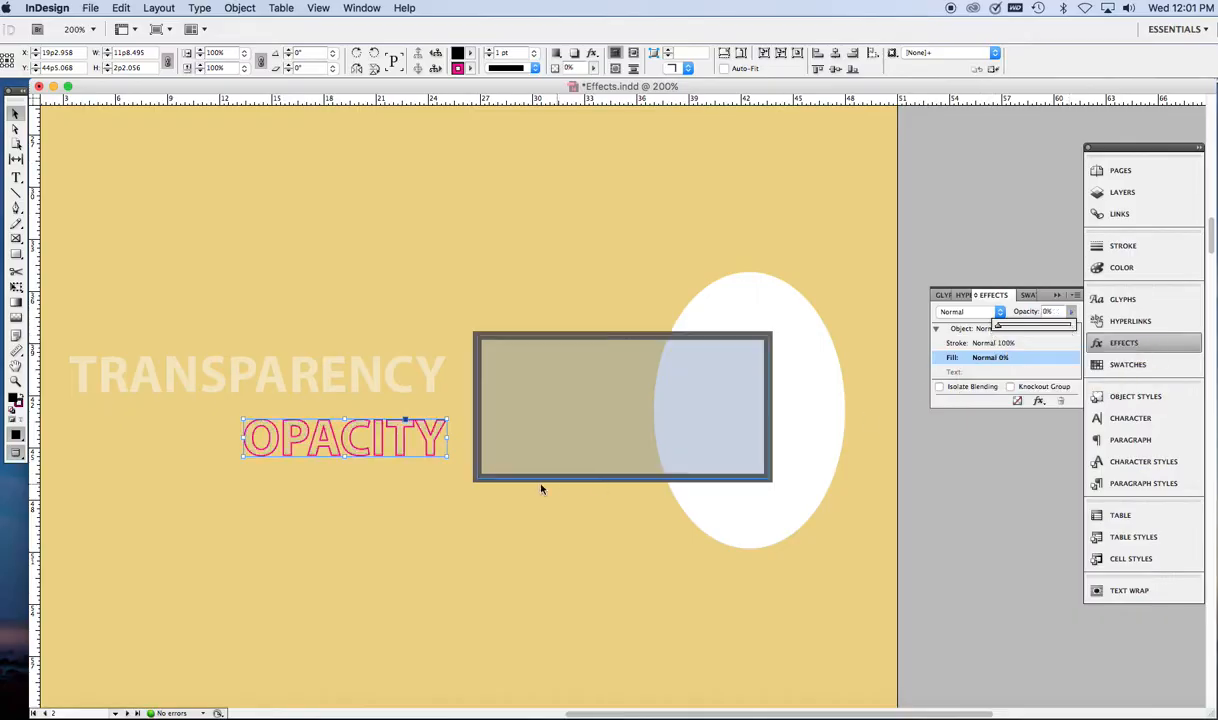
Move the outlined OPACITY word below the rectangle so it partly overlaps the white ellipse, and deselect it
{"action": "left_click_drag", "start_coordinate": [431, 462], "coordinate": [538, 462]}
{"action": "left_click_drag", "start_coordinate": [417, 462], "coordinate": [644, 544]}
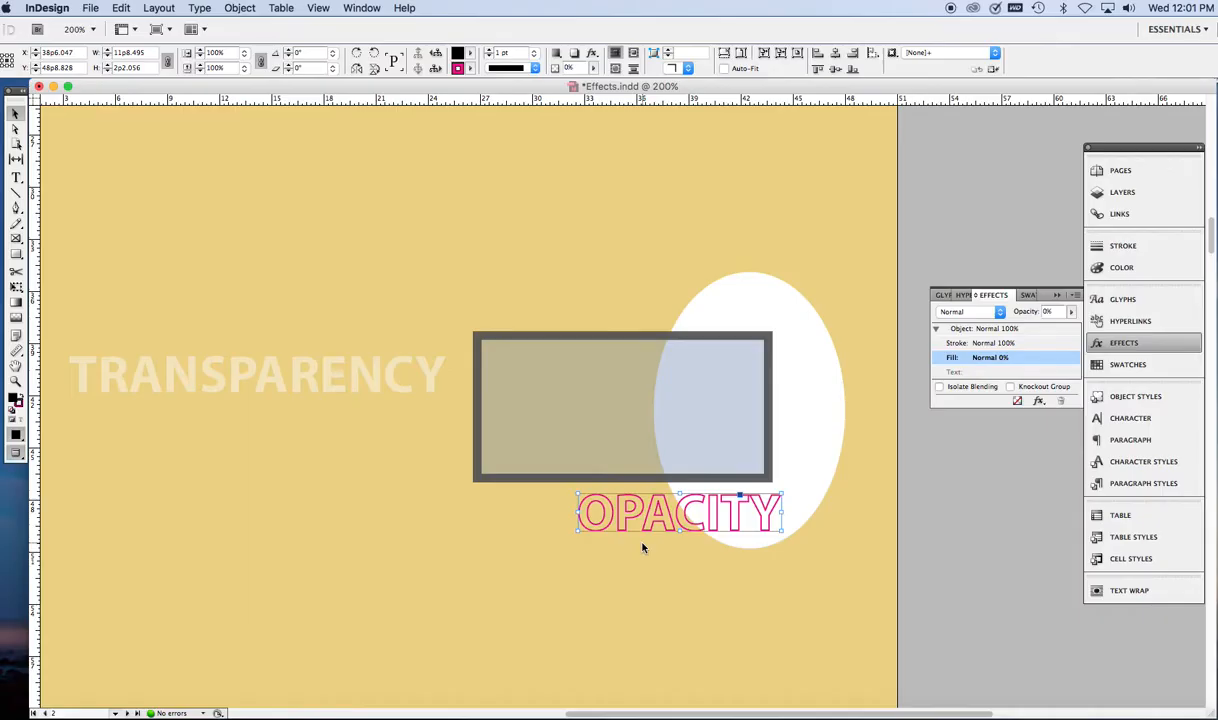
{"action": "left_click", "coordinate": [642, 549]}
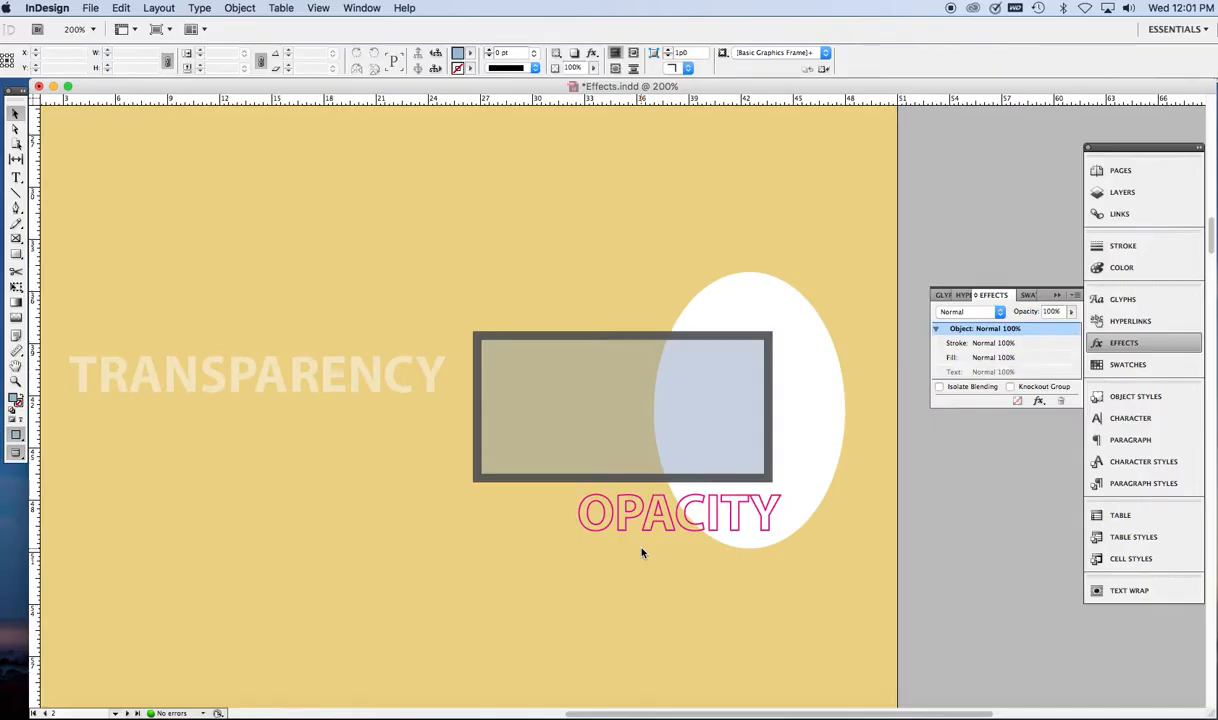